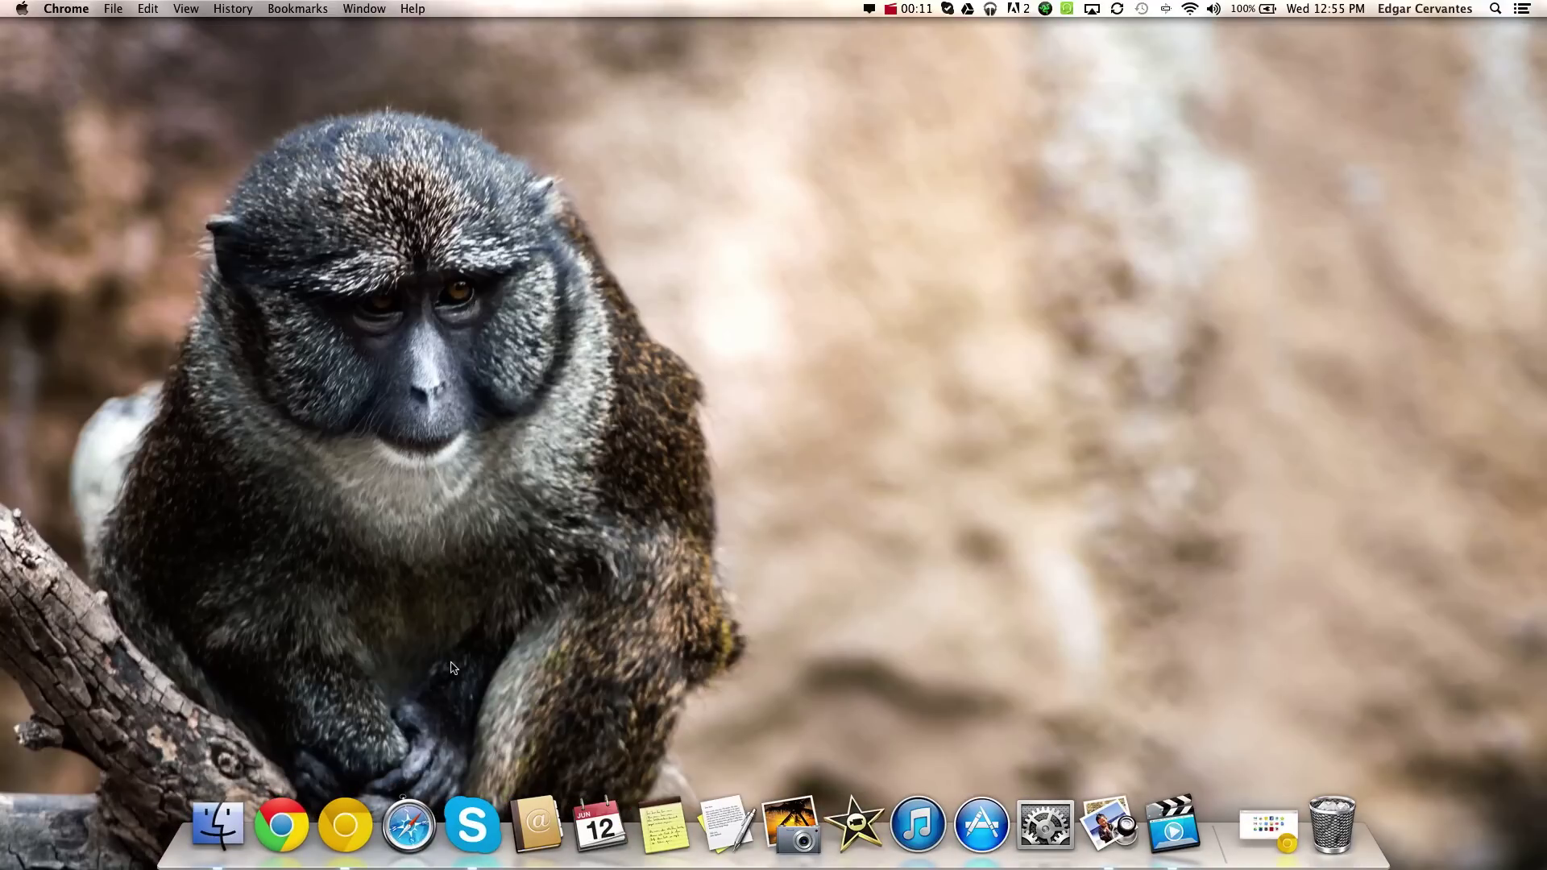
Restore the minimized Chrome Canary window from the Dock, showing the new tab app grid.
left_click(344, 813)
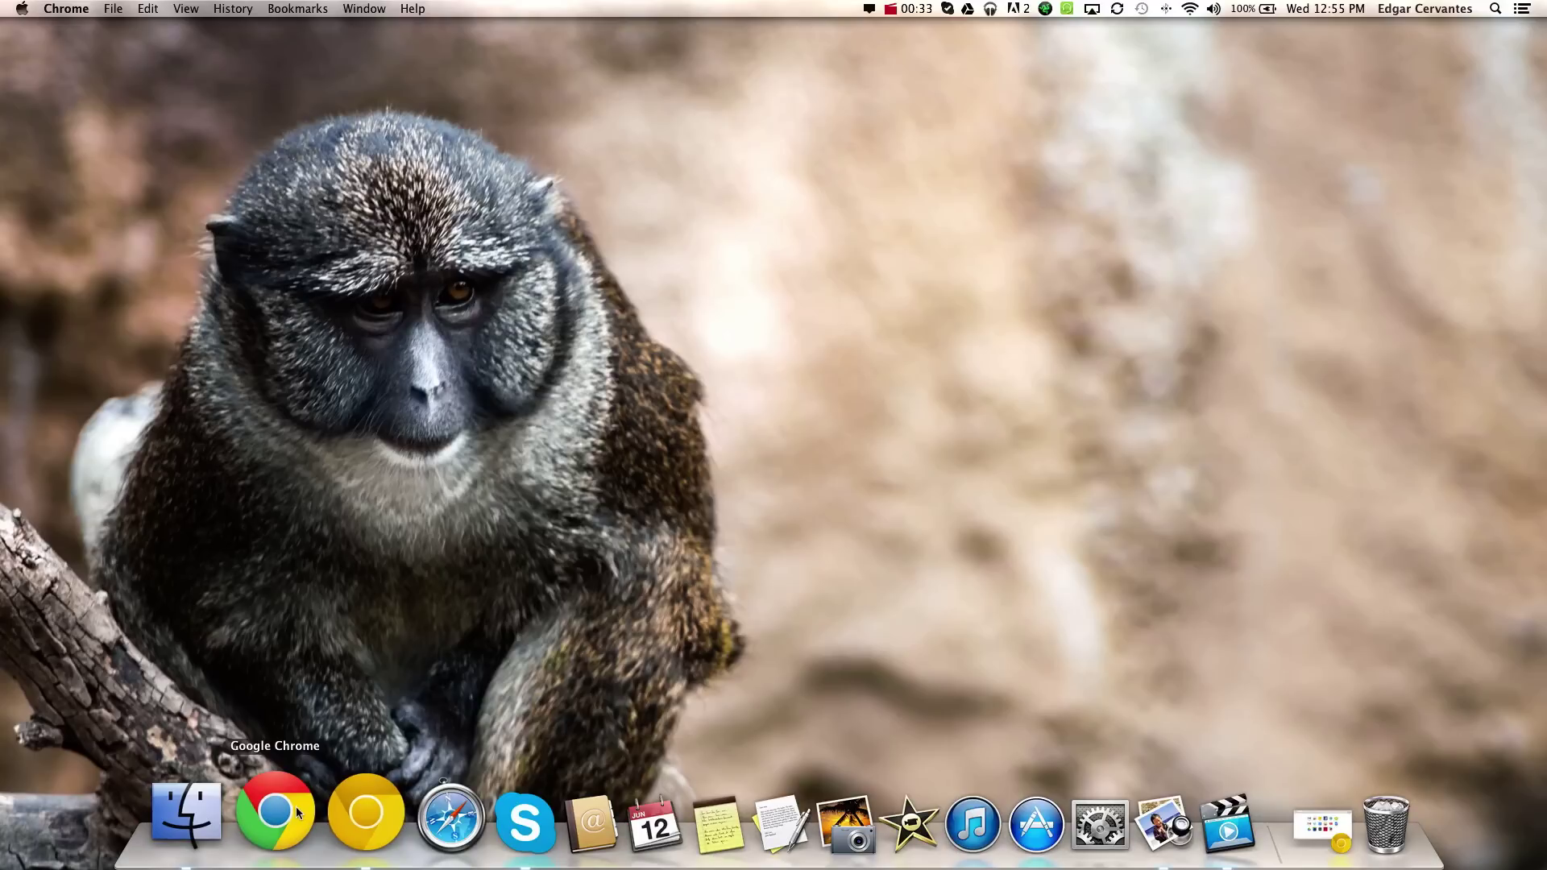
left_click(346, 812)
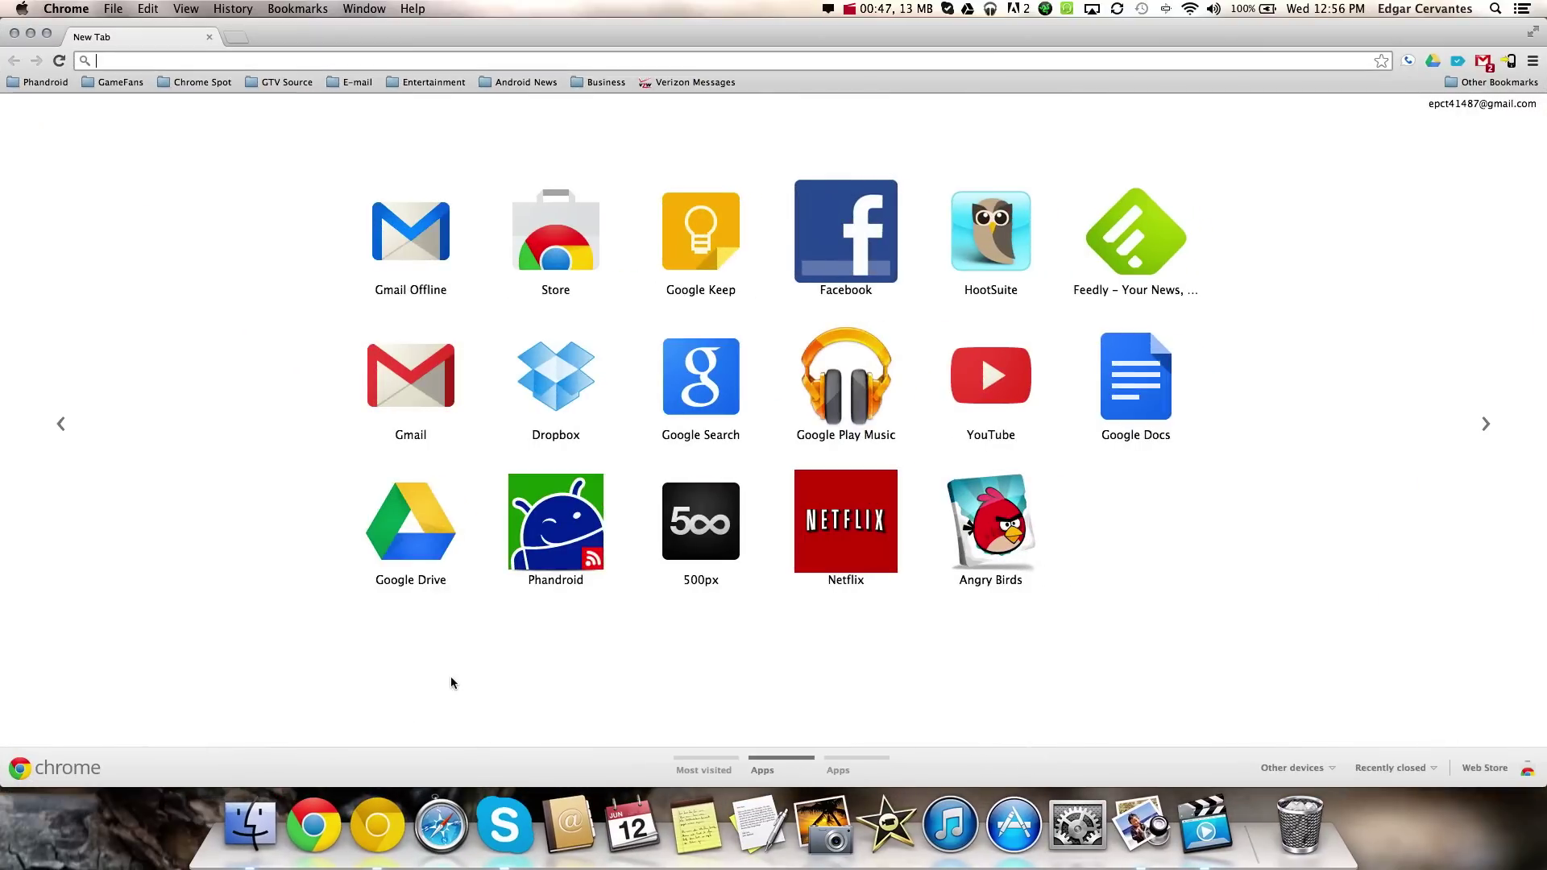
From the menu-bar notification center, toggle quiet mode on and off, then open per-app notification settings.
left_click(828, 10)
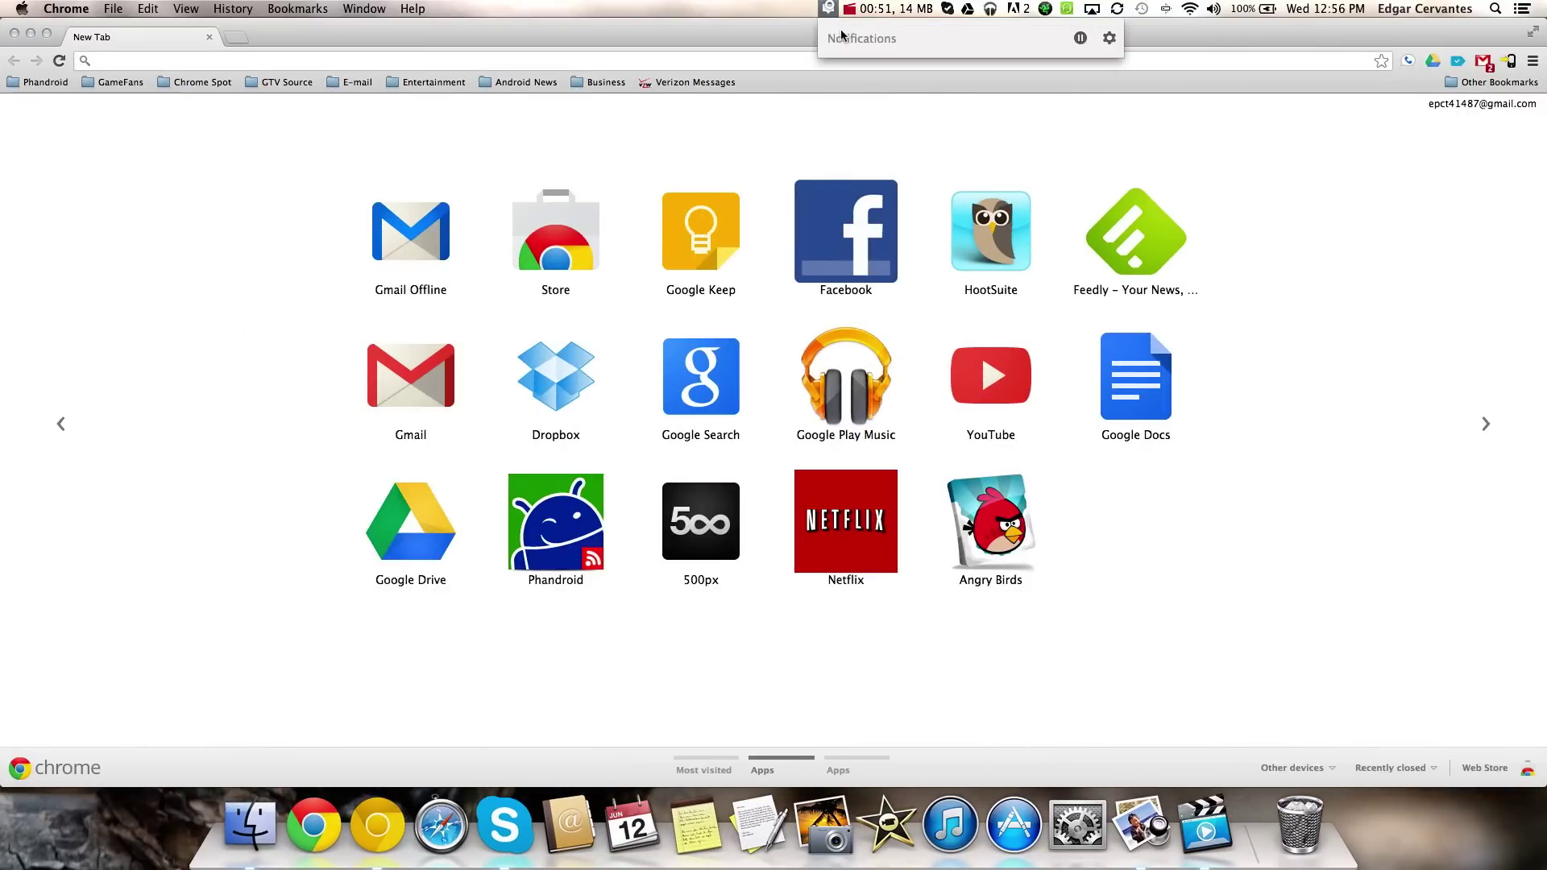
left_click(1081, 38)
left_click(1082, 40)
left_click(1082, 39)
left_click(1081, 39)
left_click(1081, 40)
left_click(1109, 40)
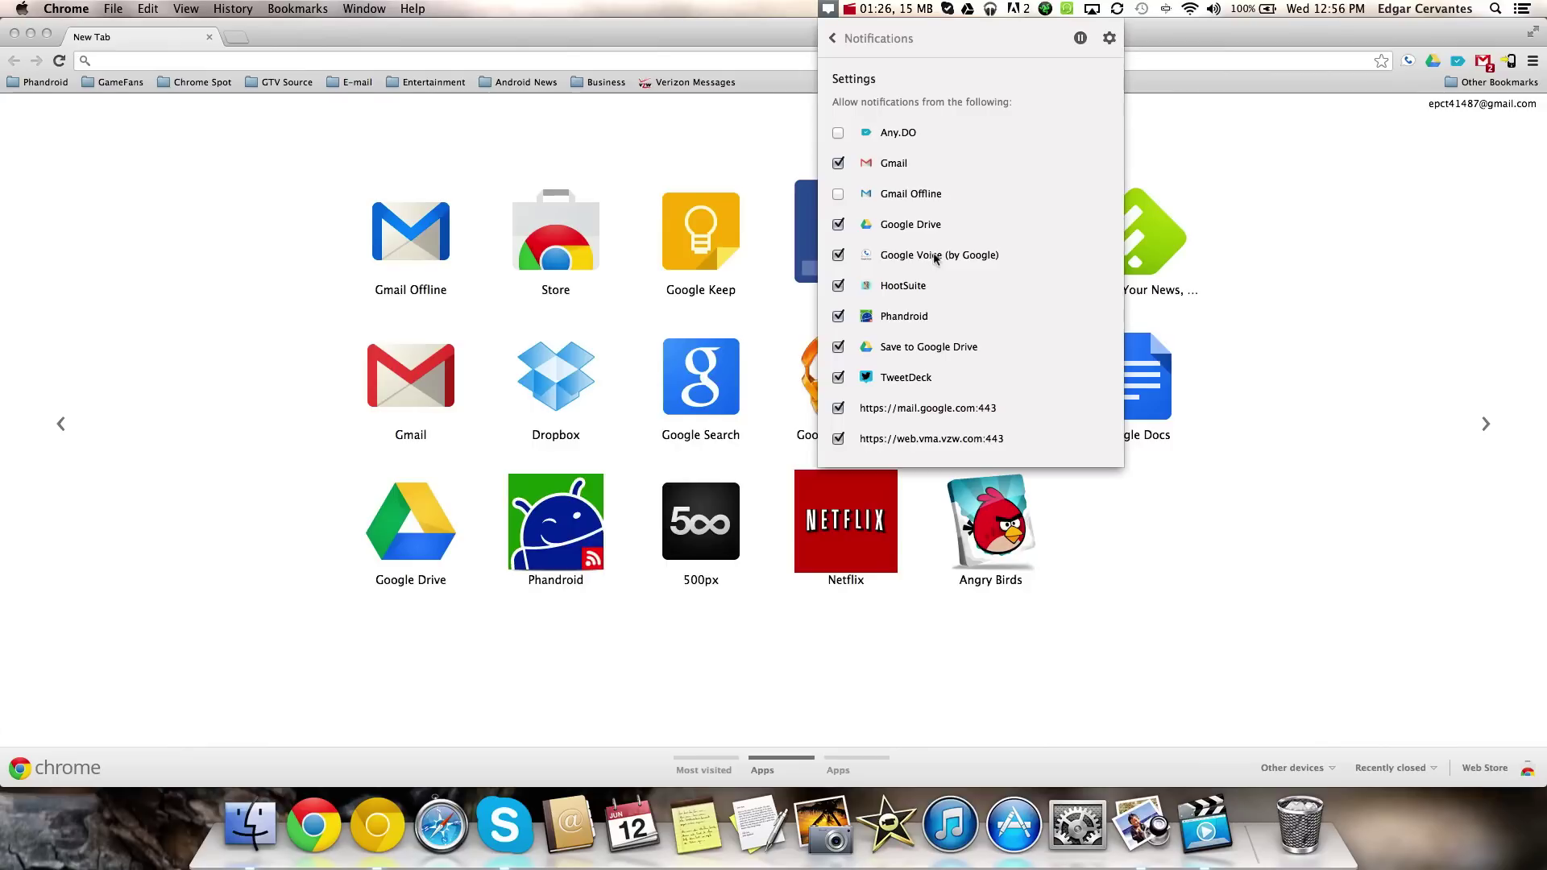
Uncheck Google Voice (by Google) in the notification settings list.
left_click(840, 255)
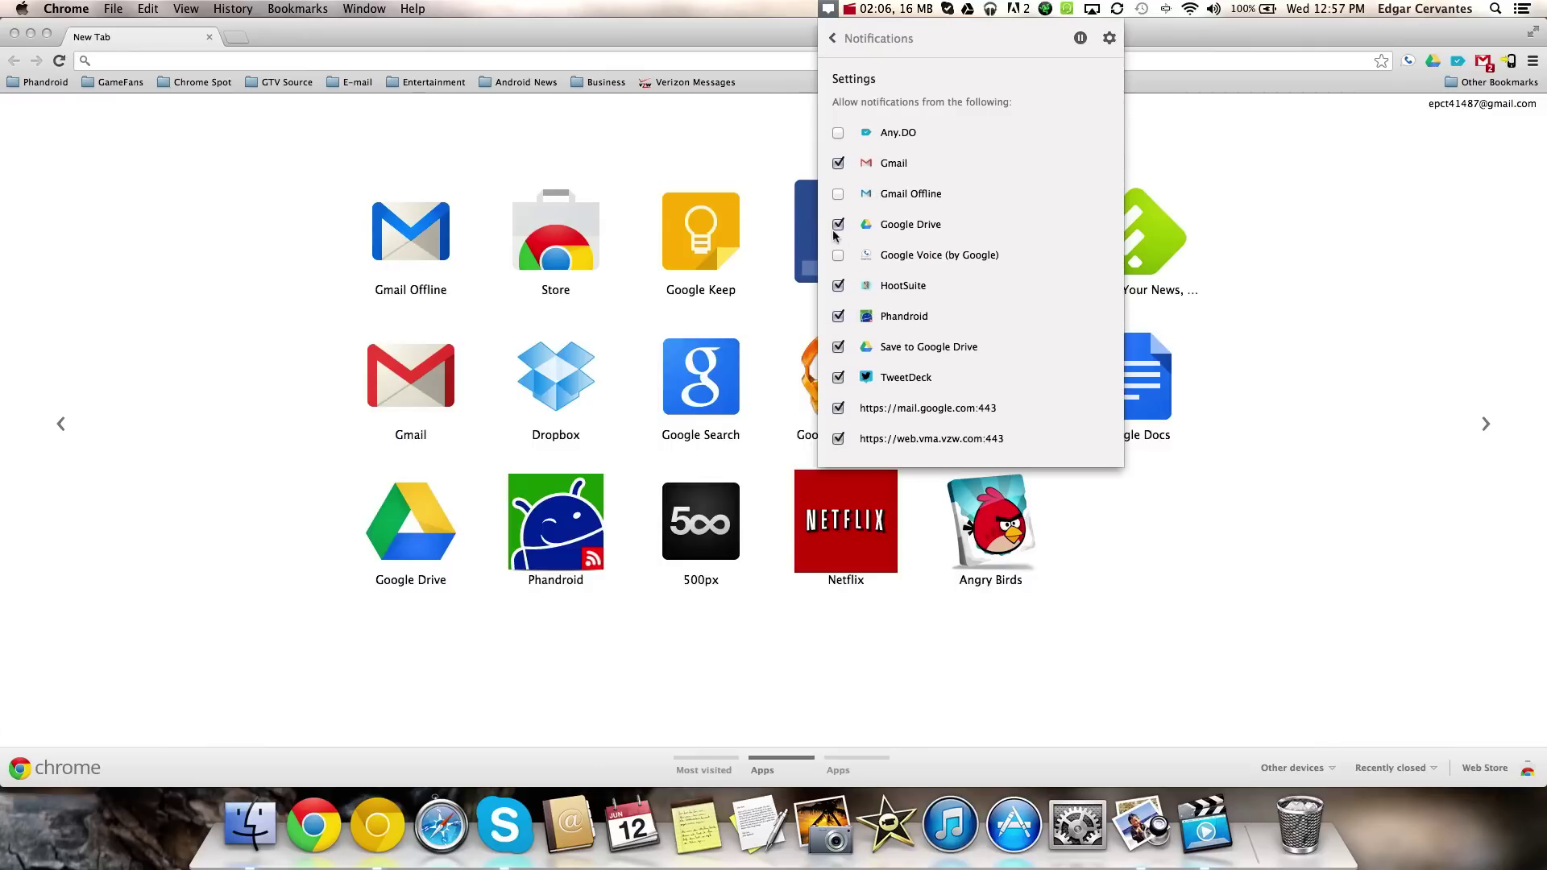
scroll(935, 347, "down", 1)
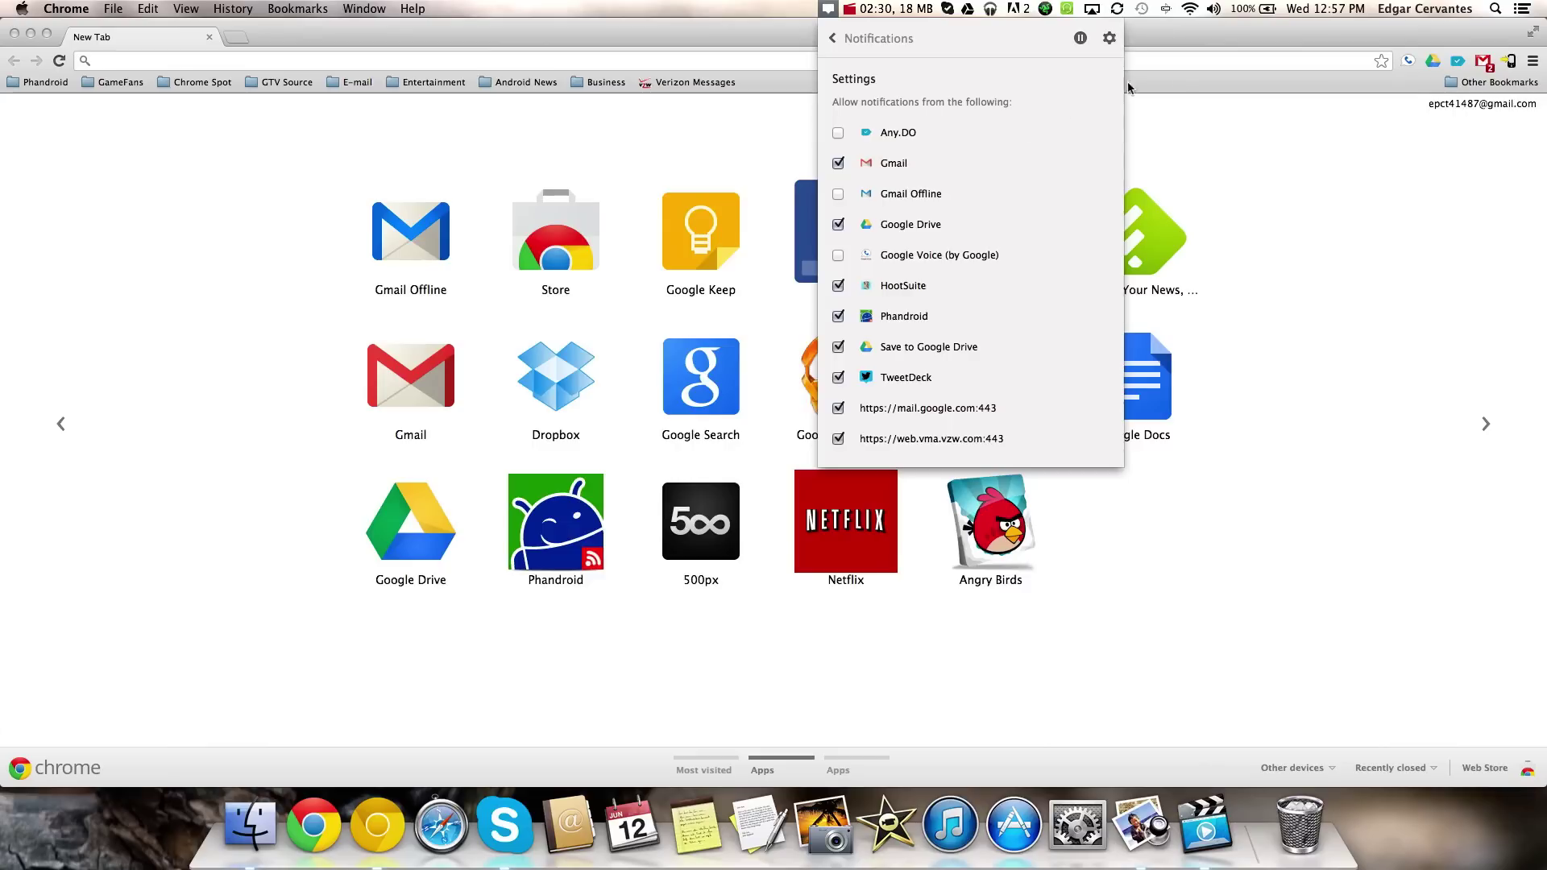
Dismiss the notification settings panel and close the Chrome Canary window.
left_click(1358, 35)
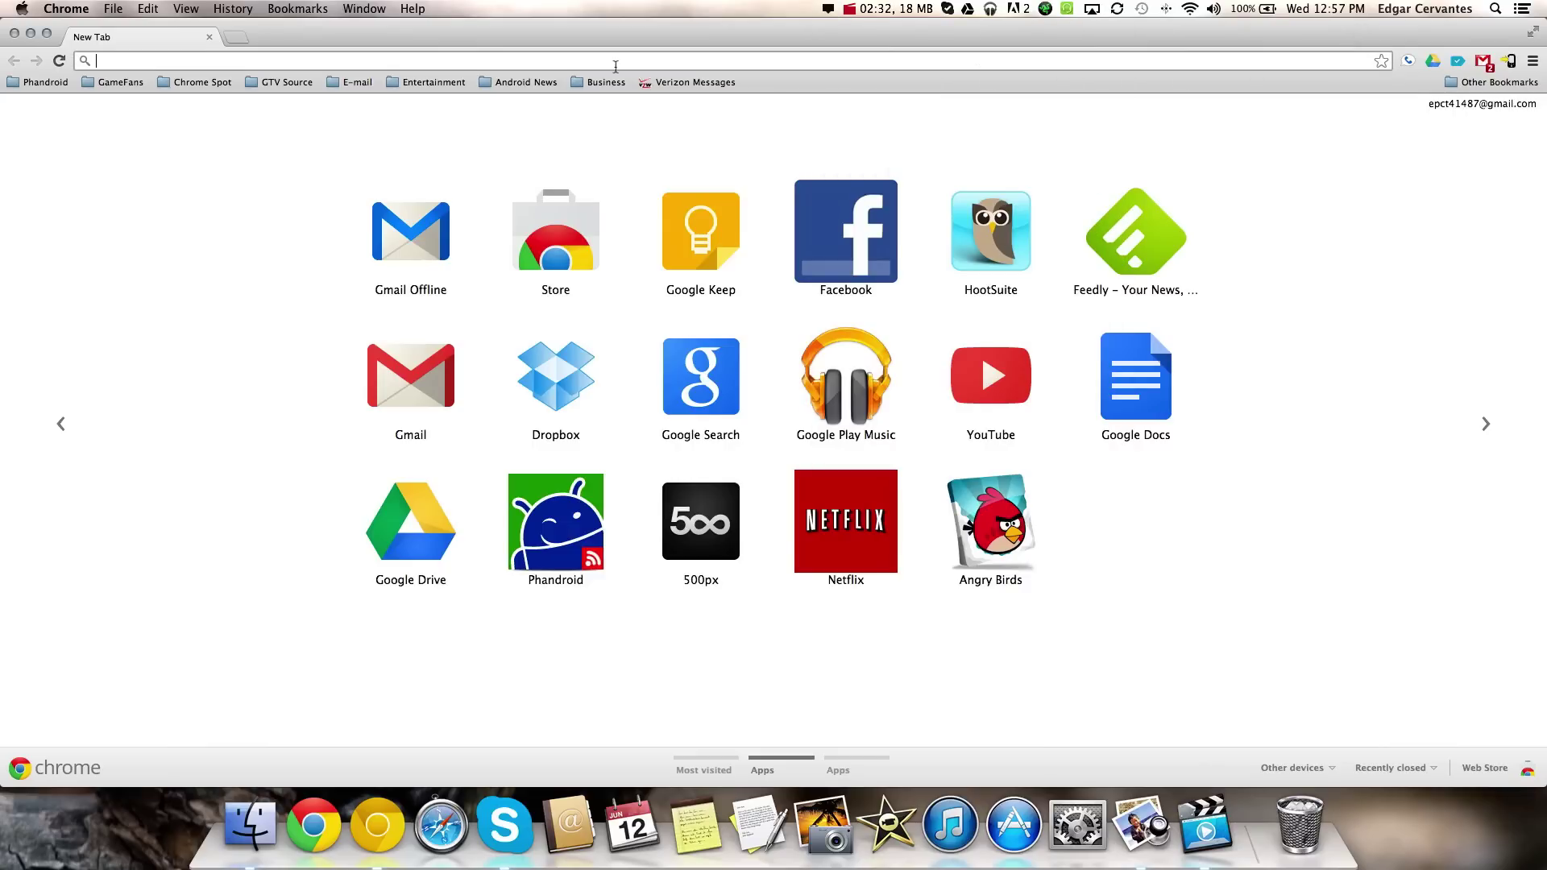
left_click(14, 36)
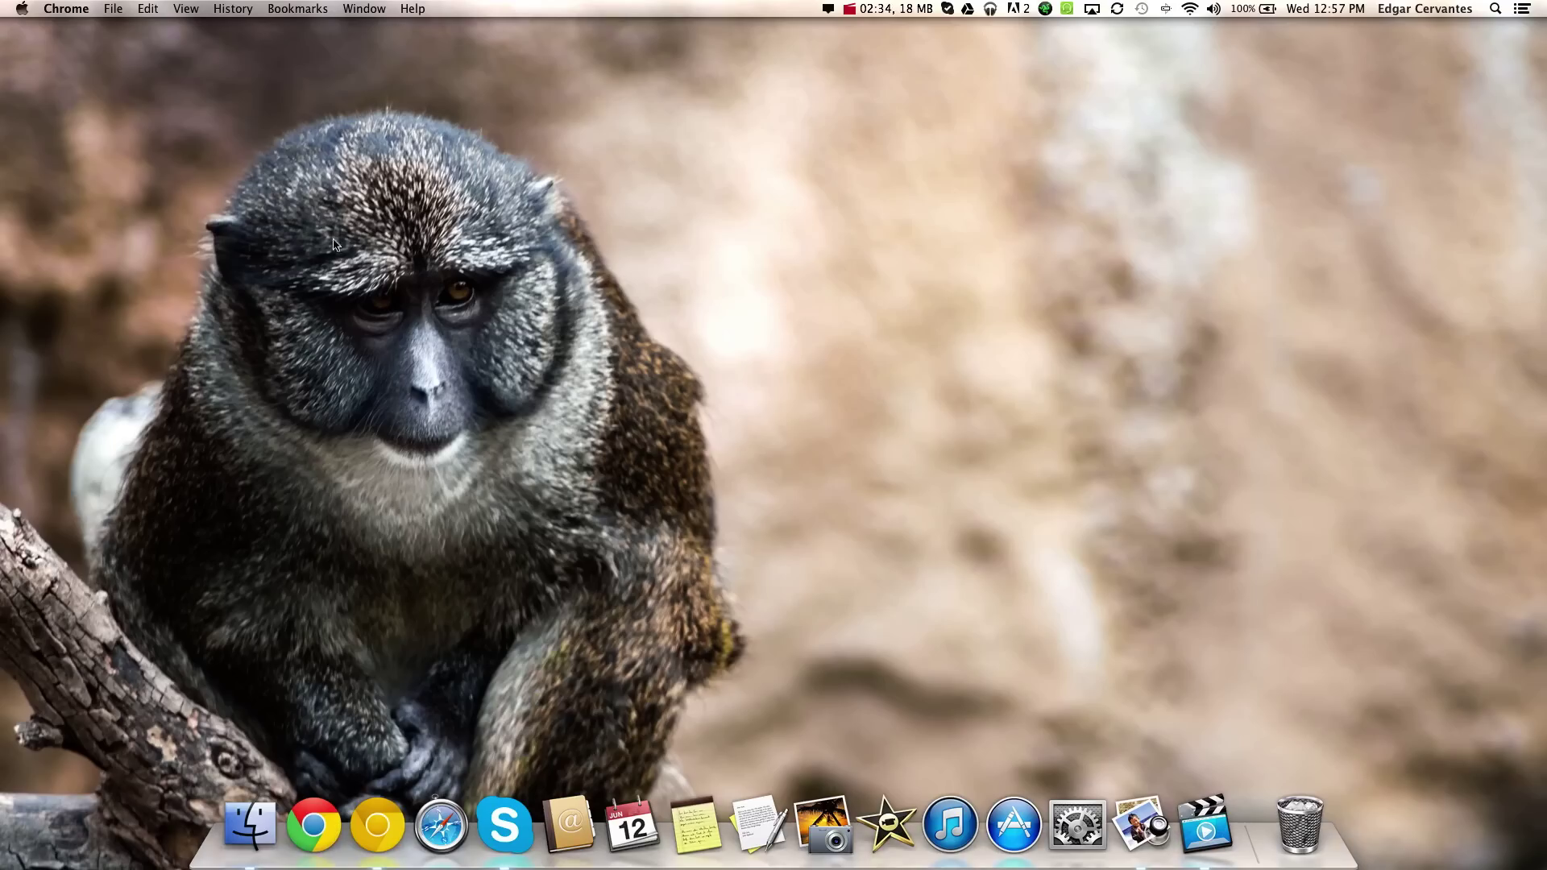